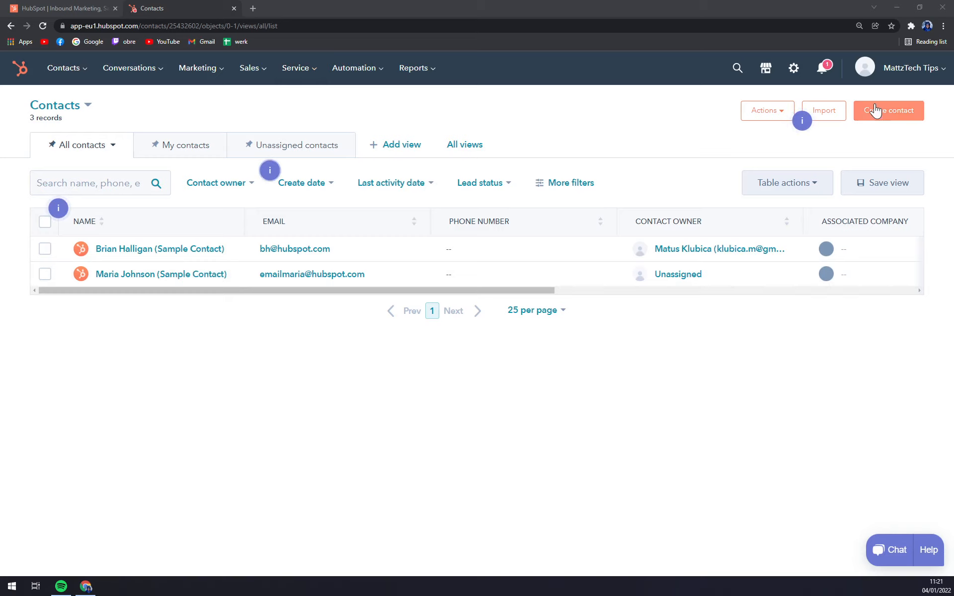
Start a new contact and enter the contact's email address, first name and last name.
click(891, 113)
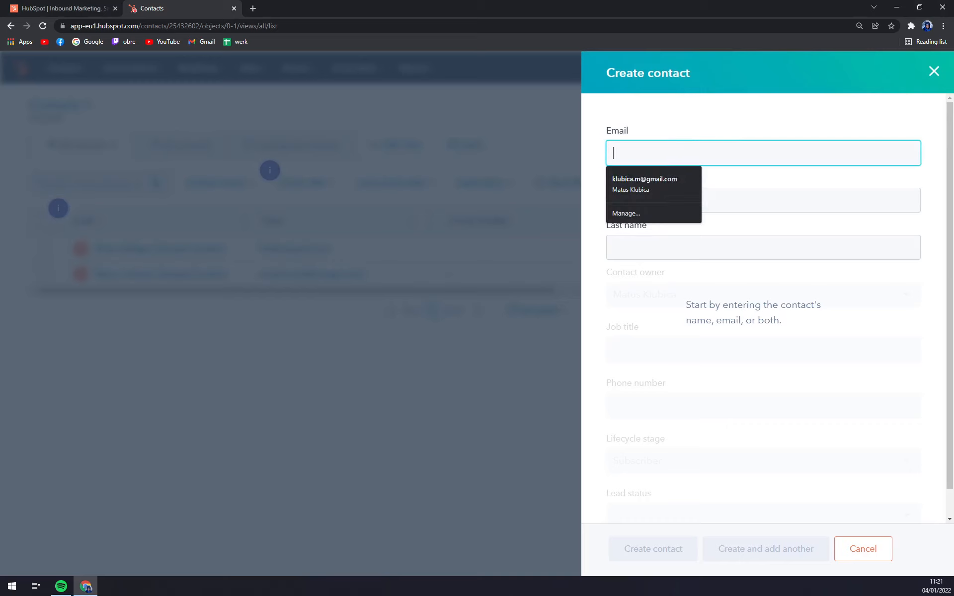
click(687, 102)
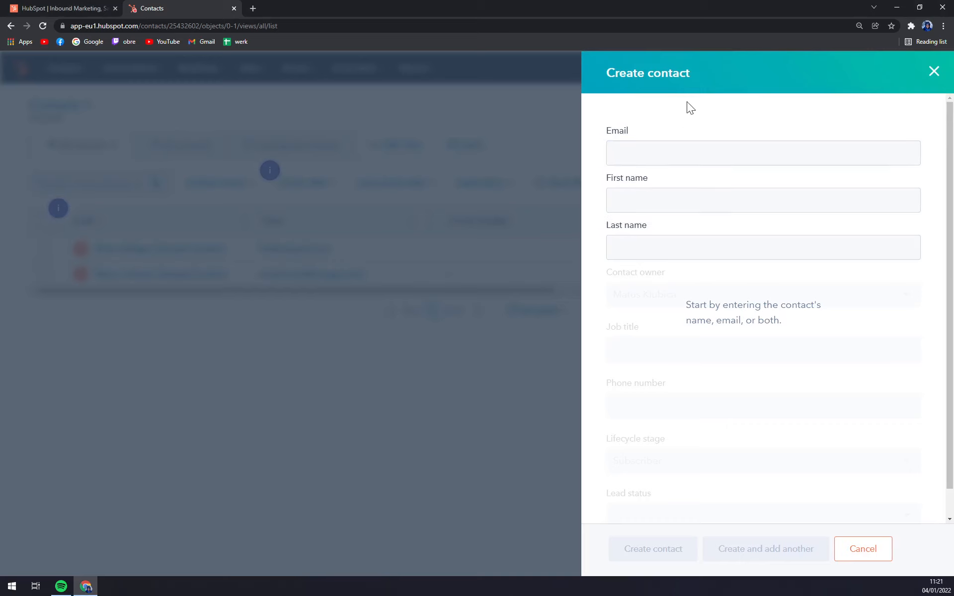
click(661, 149)
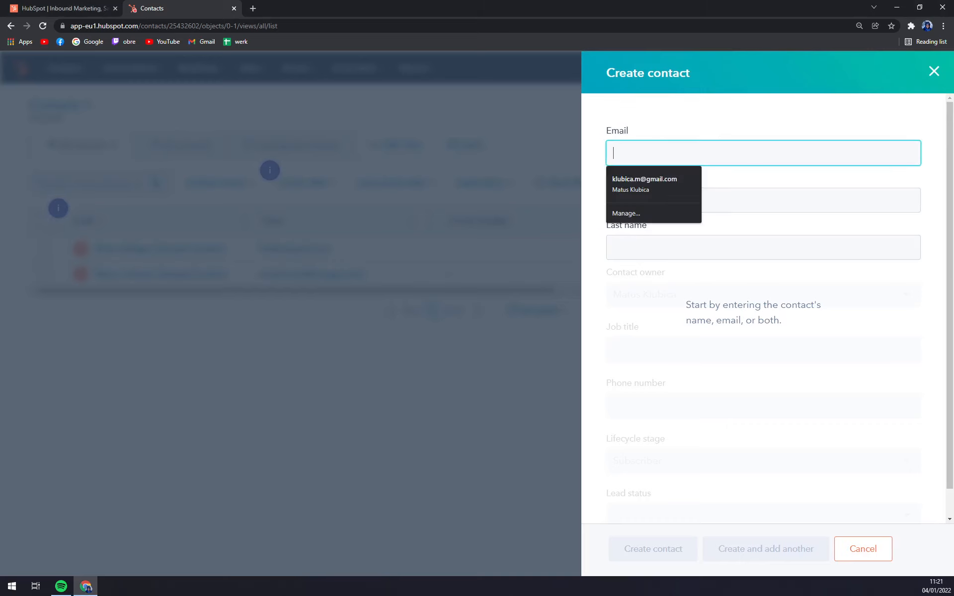
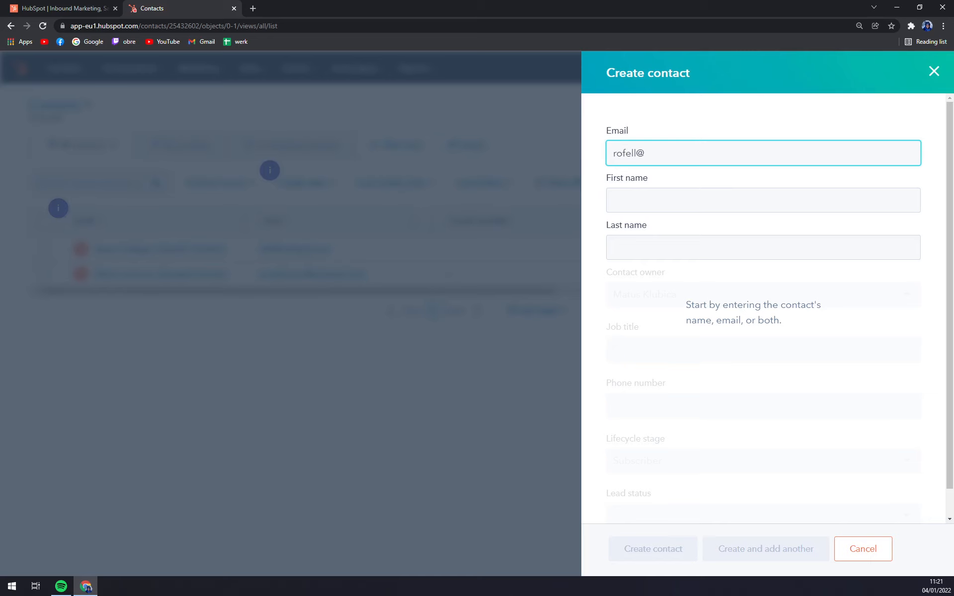
key(Tab)
key(Tab)
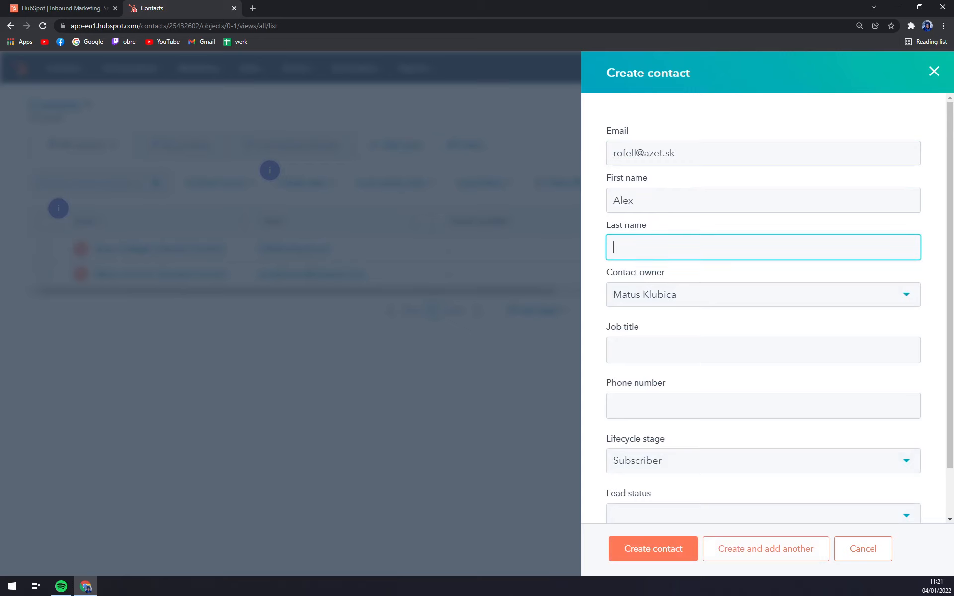
Set the contact owner to the account user after briefly choosing No owner.
key(Tab)
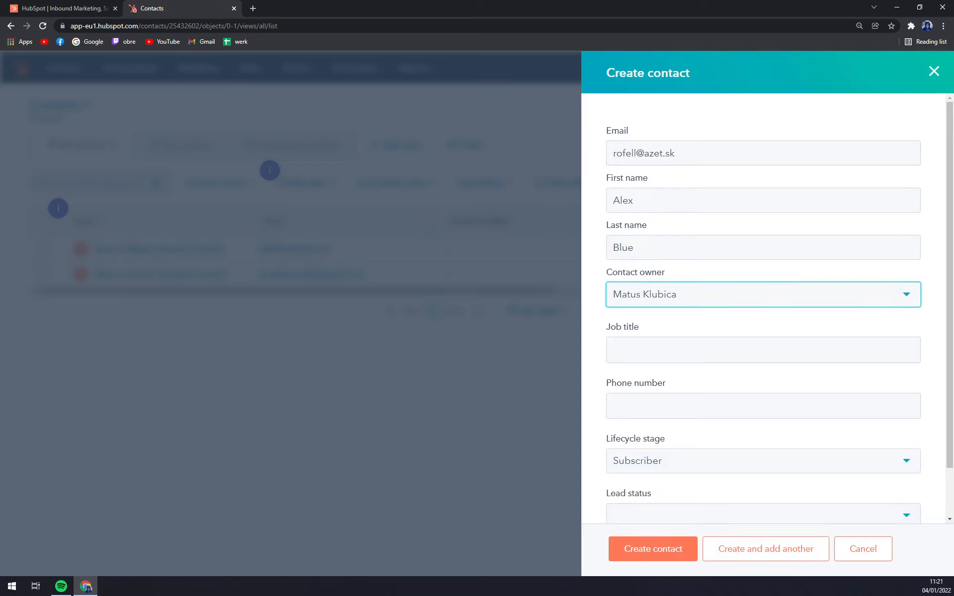
click(707, 287)
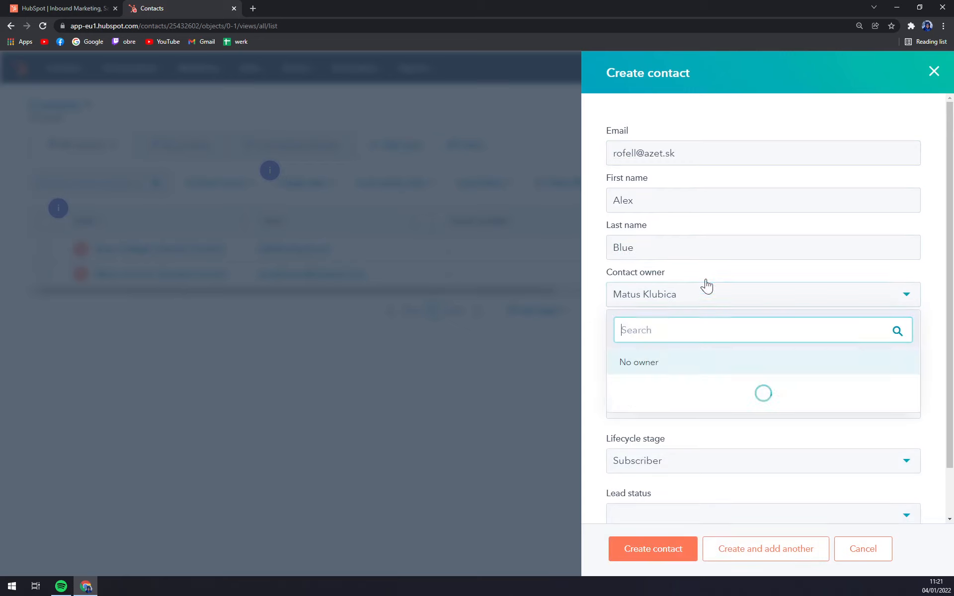
click(642, 362)
click(631, 301)
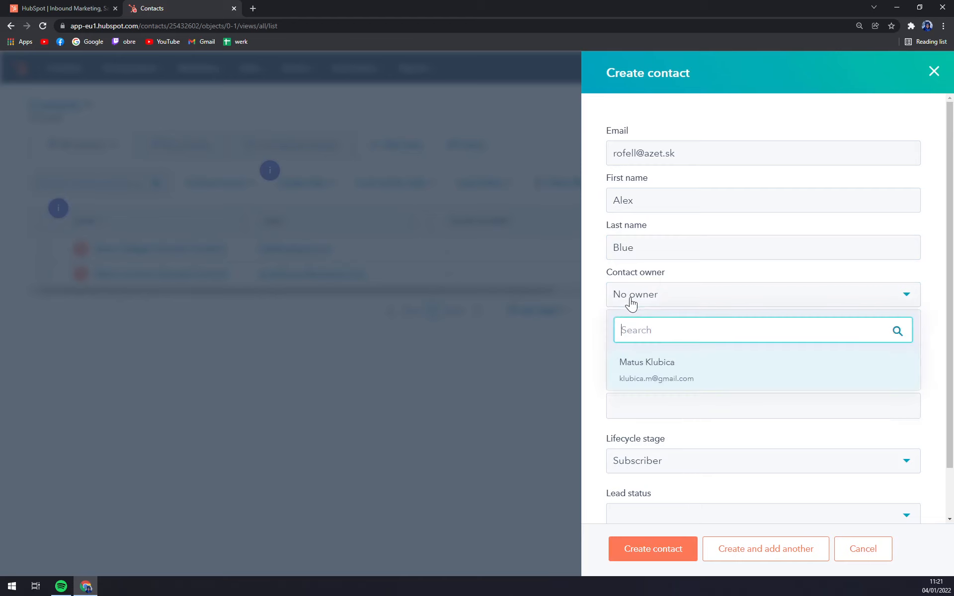
click(637, 379)
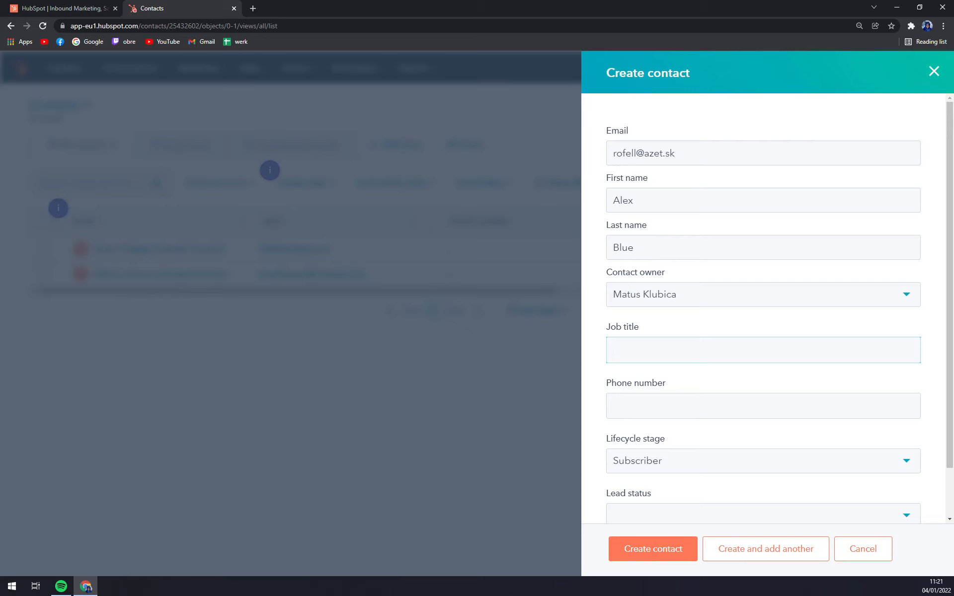
Enter job title Employee and set the lifecycle stage to Opportunity.
text(ployee)
scroll(770, 358, down, 2)
click(686, 418)
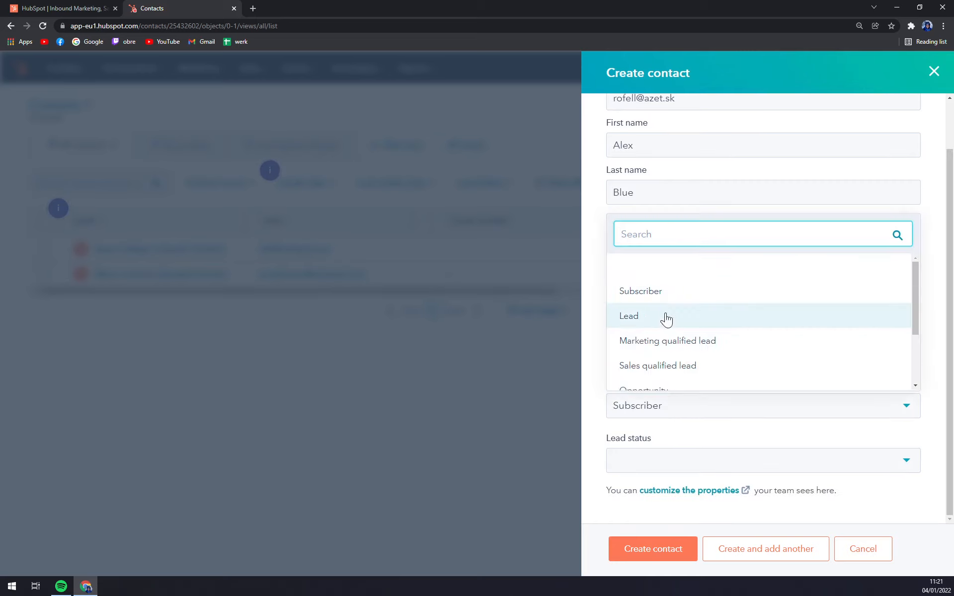
scroll(675, 348, down, 1)
click(676, 353)
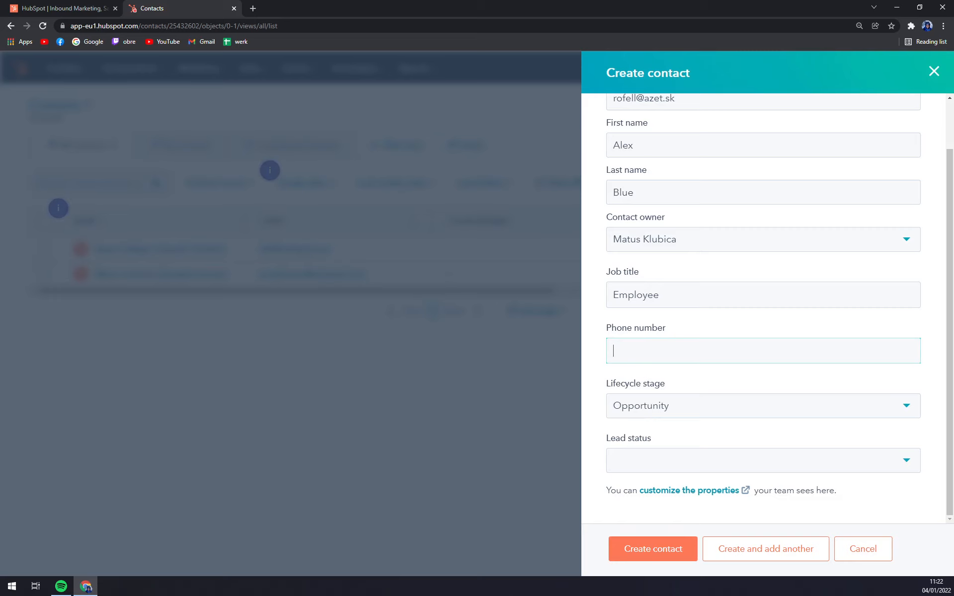
Set the lead status to New and create the contact.
scroll(631, 149, up, 1)
scroll(646, 177, down, 1)
click(626, 459)
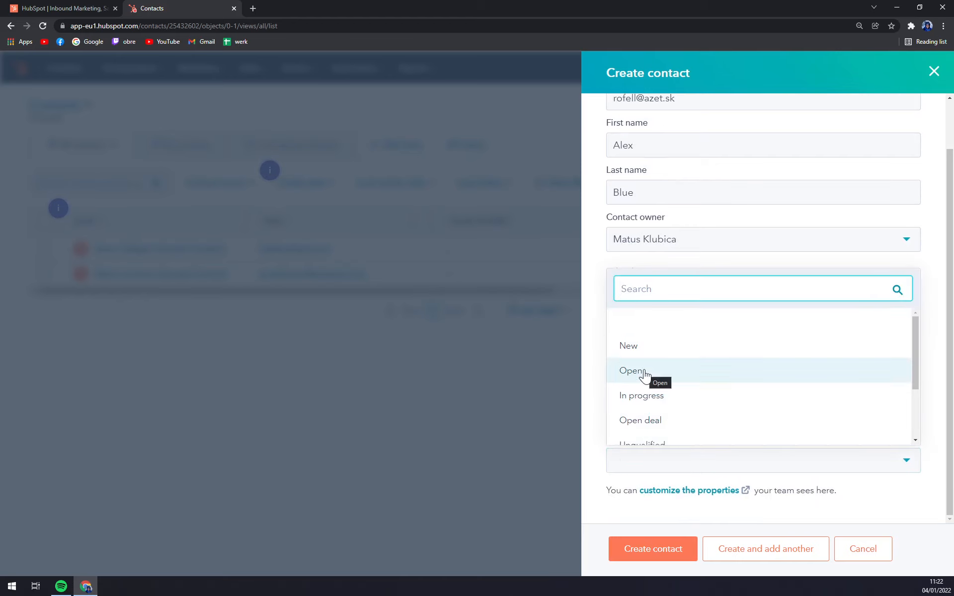
click(631, 346)
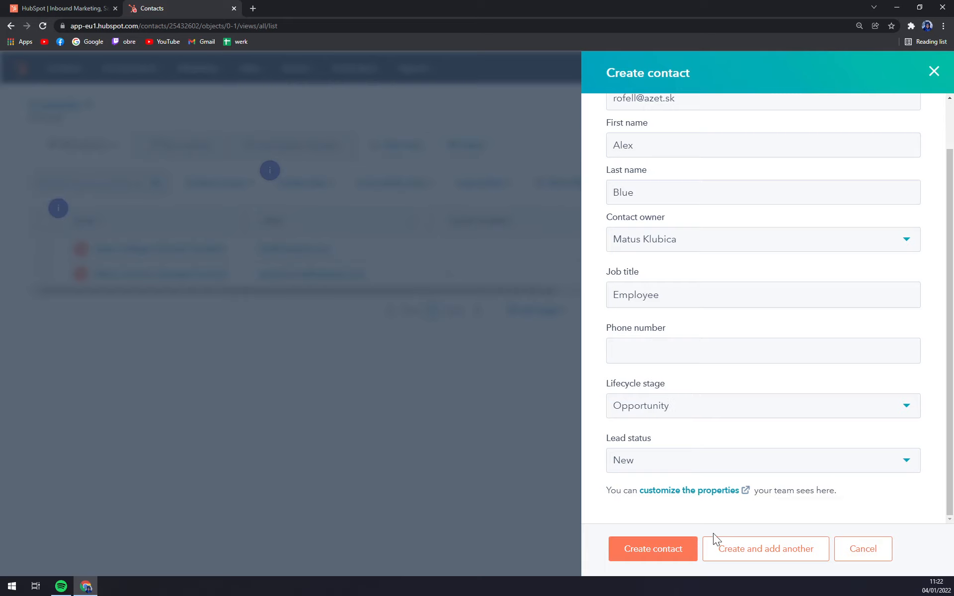
click(681, 556)
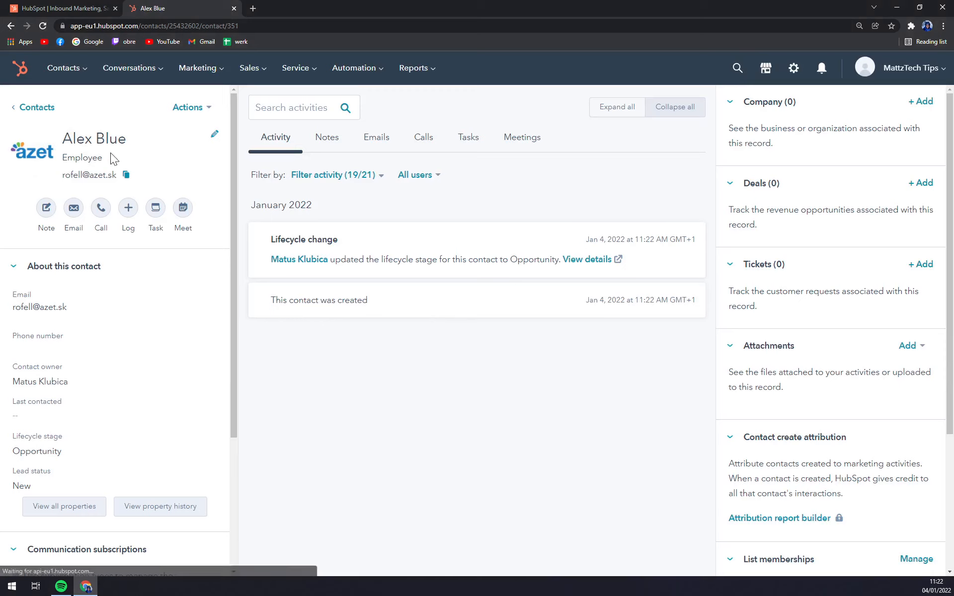
Review the Last contacted property's history on the record, then close the Details panel.
drag(57, 177, 125, 181)
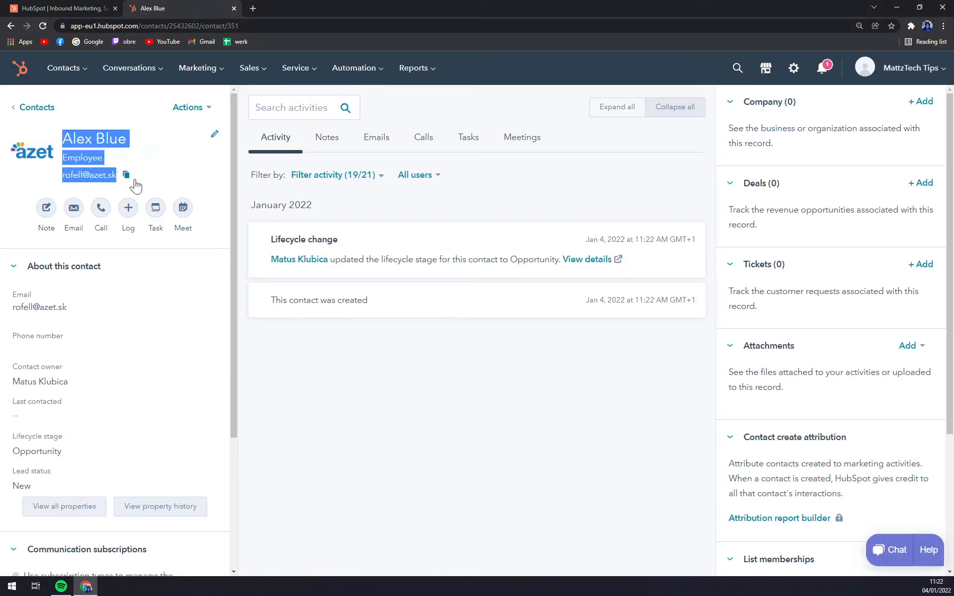
click(141, 175)
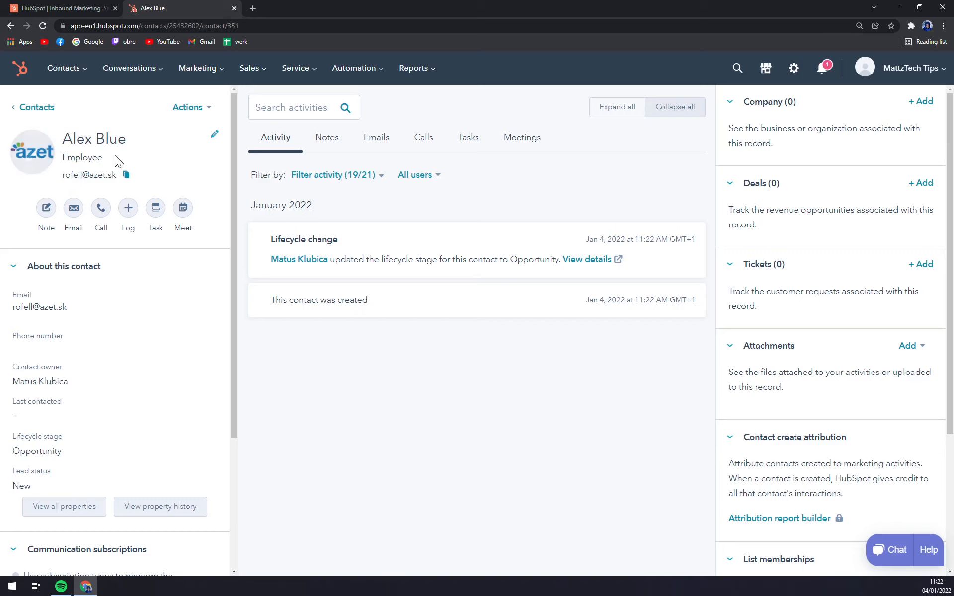
scroll(131, 288, down, 3)
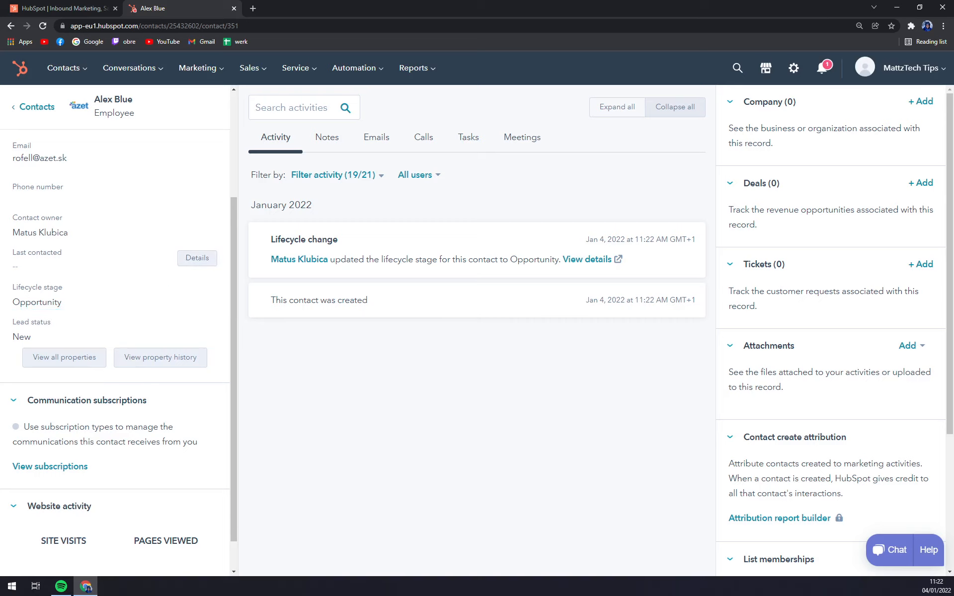
click(198, 258)
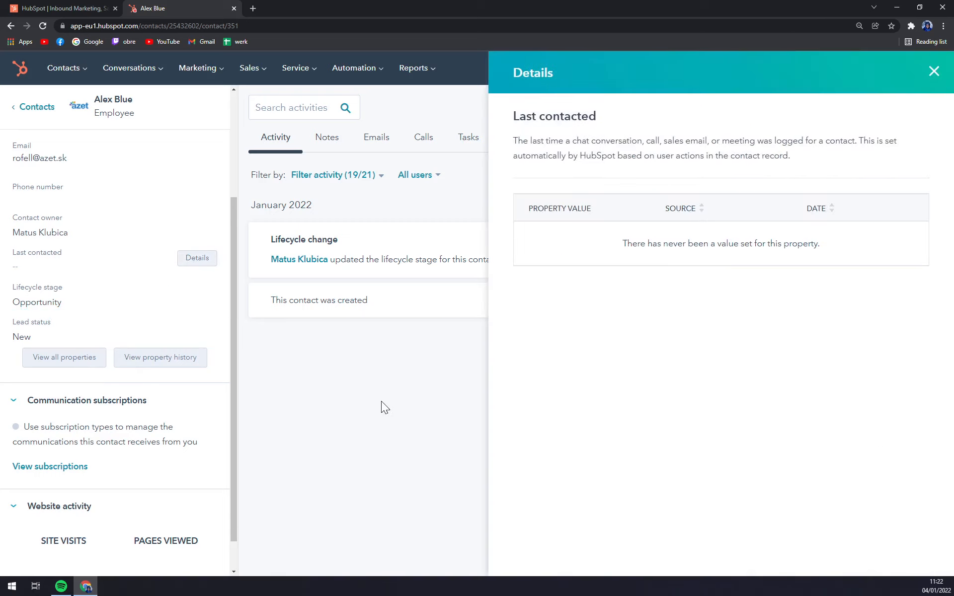
click(934, 71)
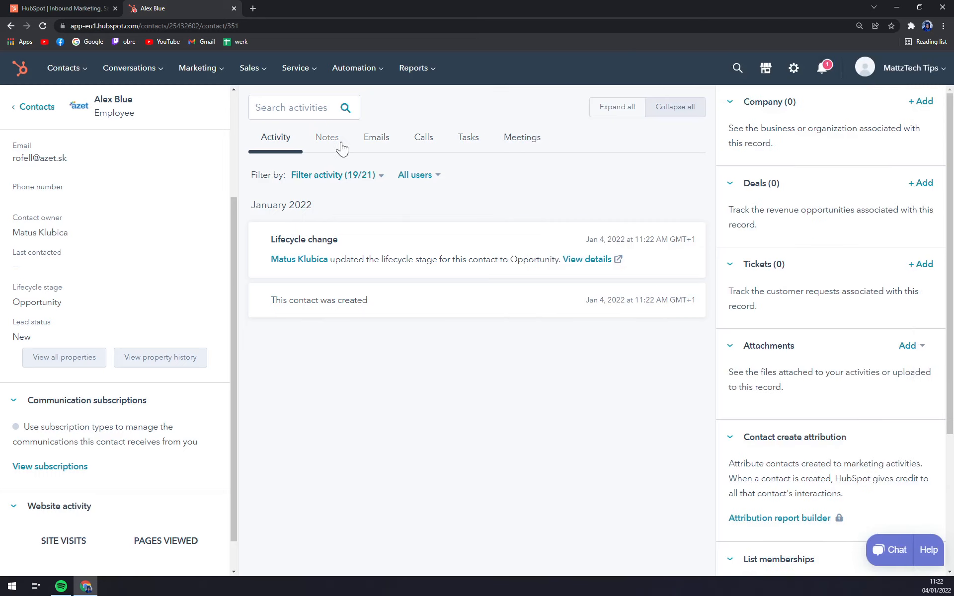
Add and save a note reading 'Promissing one' on the contact.
click(327, 138)
click(672, 171)
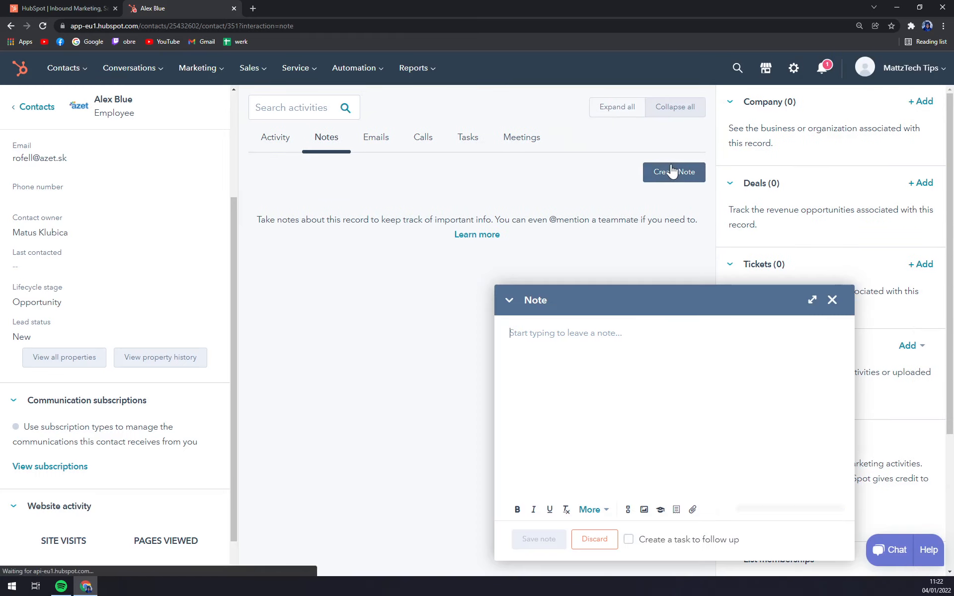
text(P)
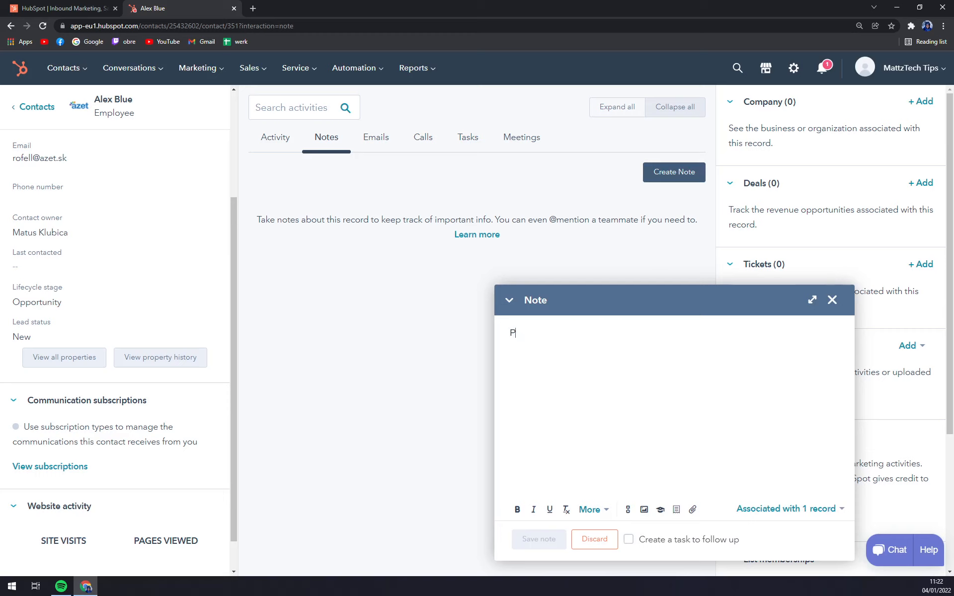
text(romissing one)
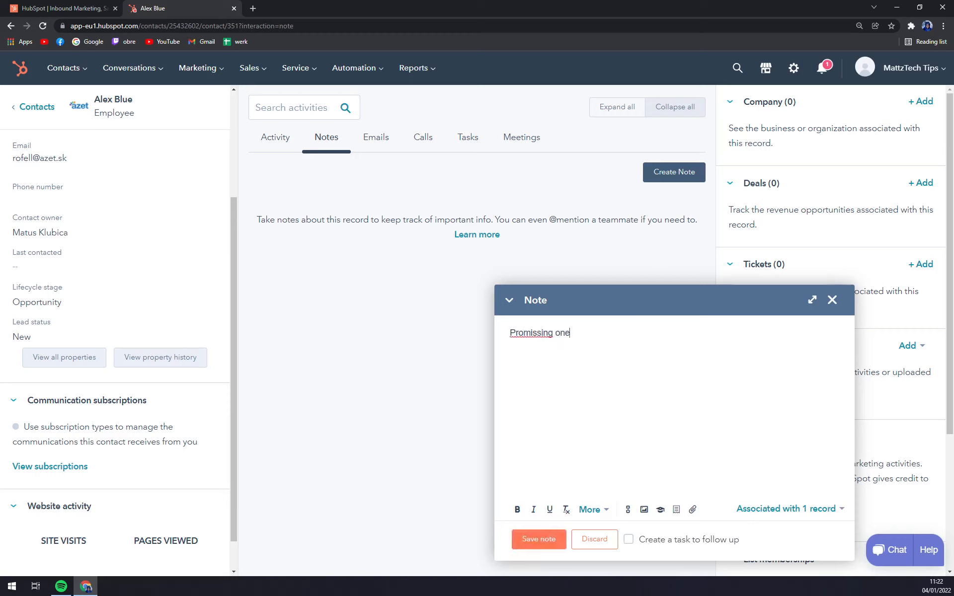
click(552, 545)
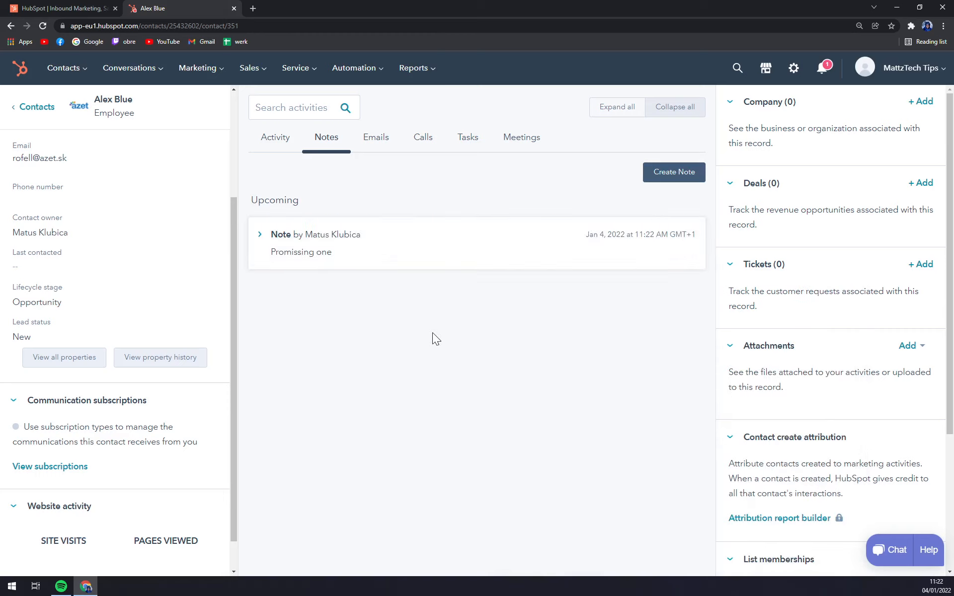
Browse the Emails, Calls and Tasks tabs, then return to the Activity timeline.
click(384, 140)
click(422, 141)
click(467, 140)
click(280, 142)
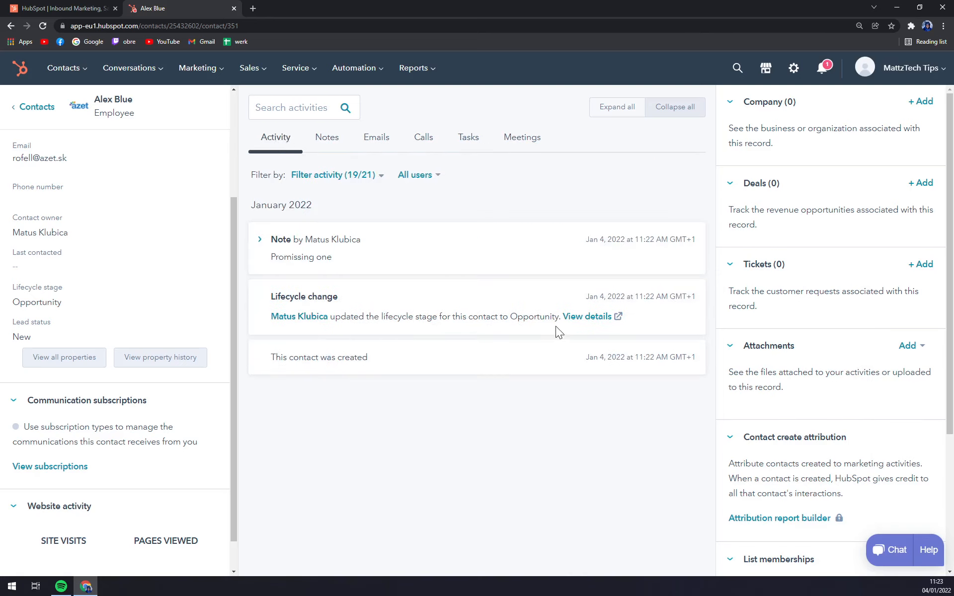
Look at the company association options without adding a company, then return to the Contacts list.
click(922, 102)
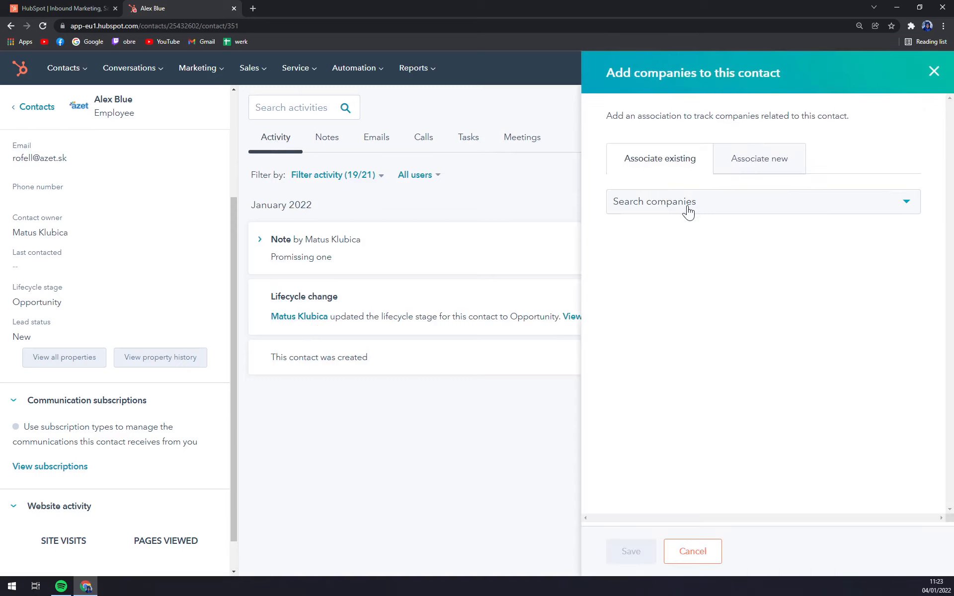
click(688, 209)
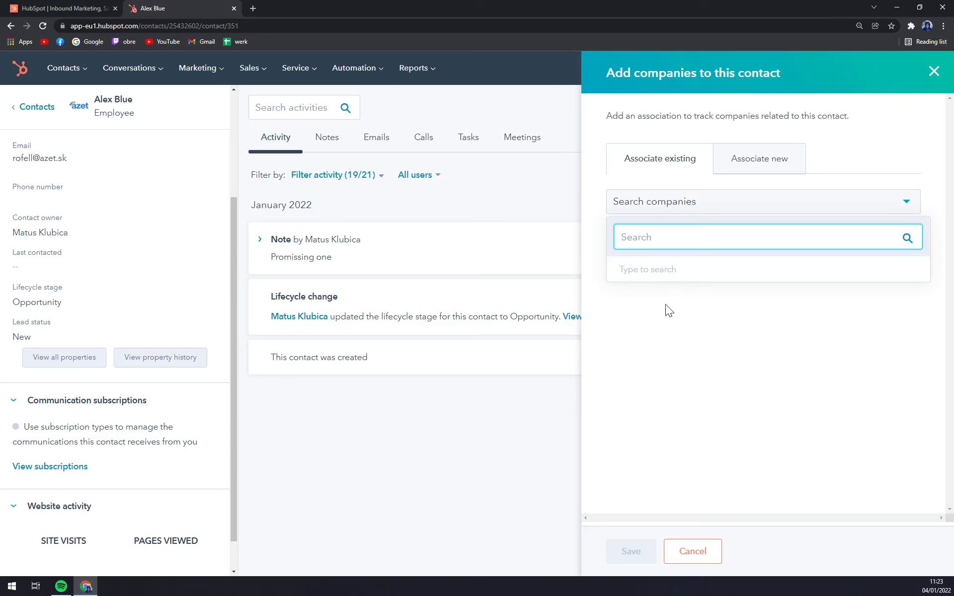
click(934, 71)
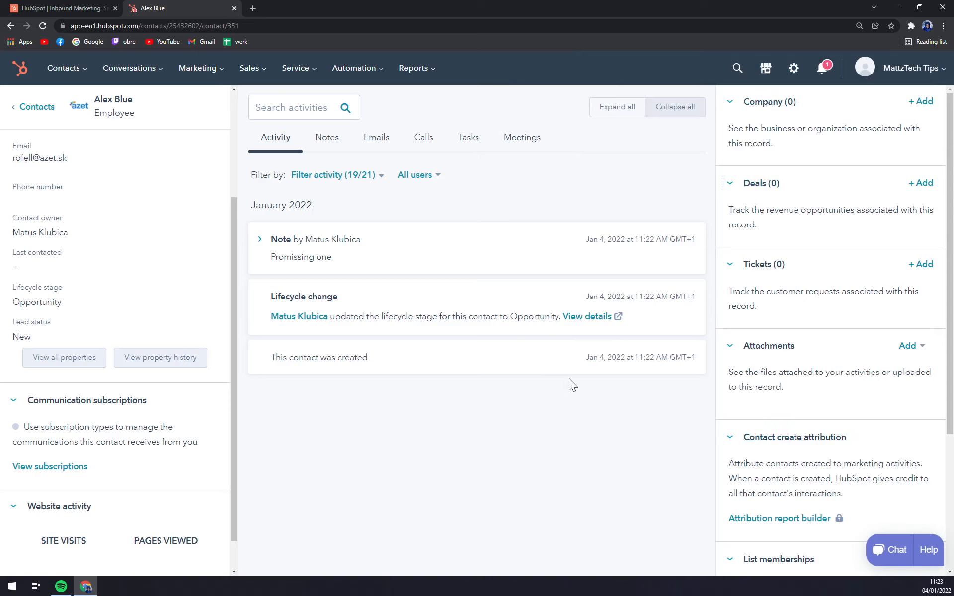
click(31, 110)
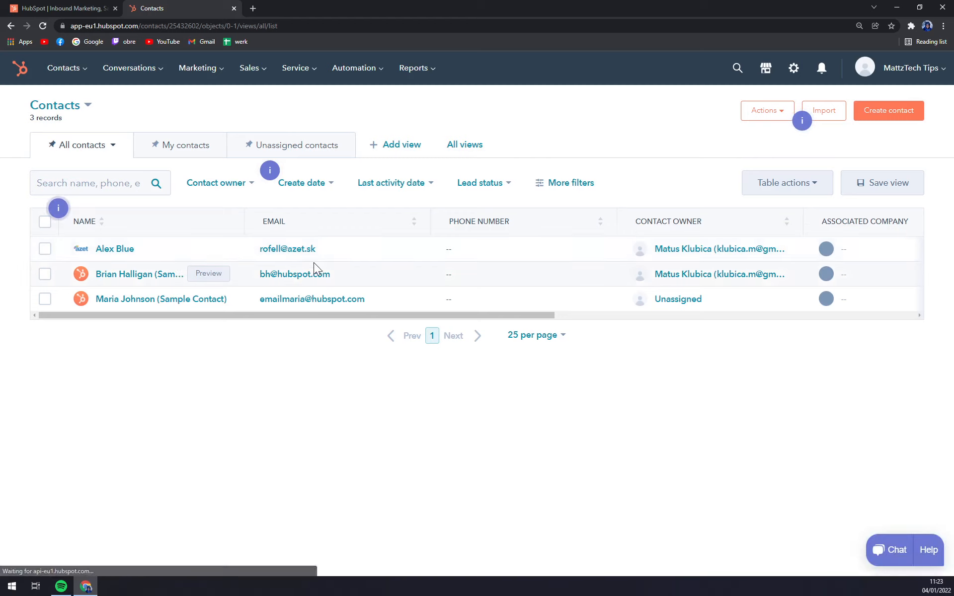
Open the import wizard, cancel it without importing, and go back to the HubSpot home page.
click(823, 112)
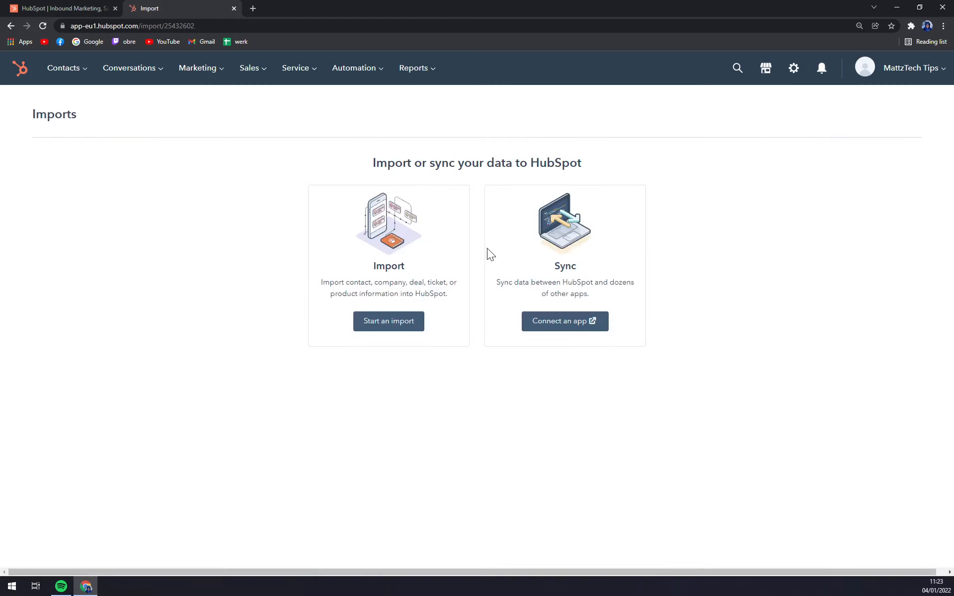
click(403, 327)
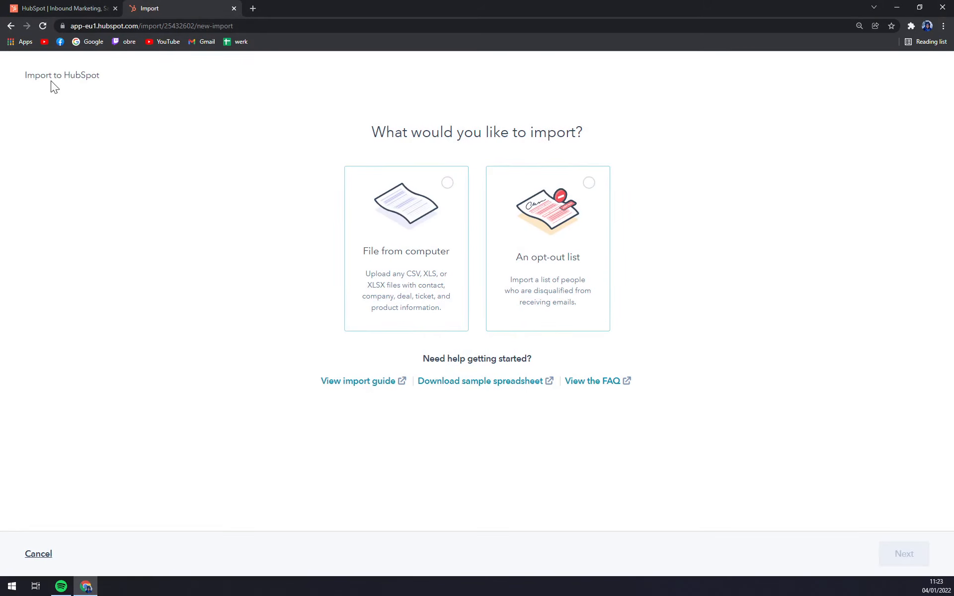
click(31, 554)
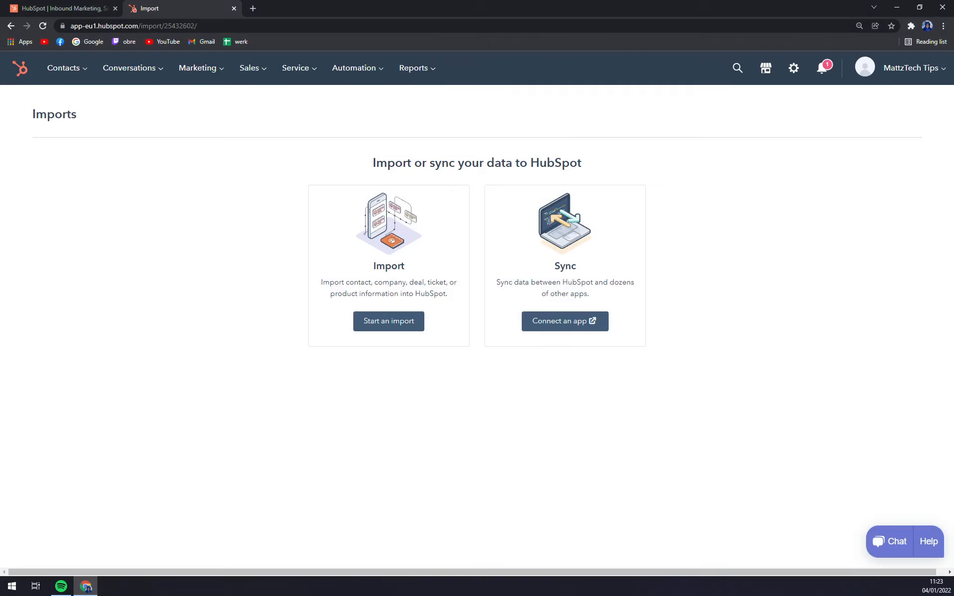
click(20, 70)
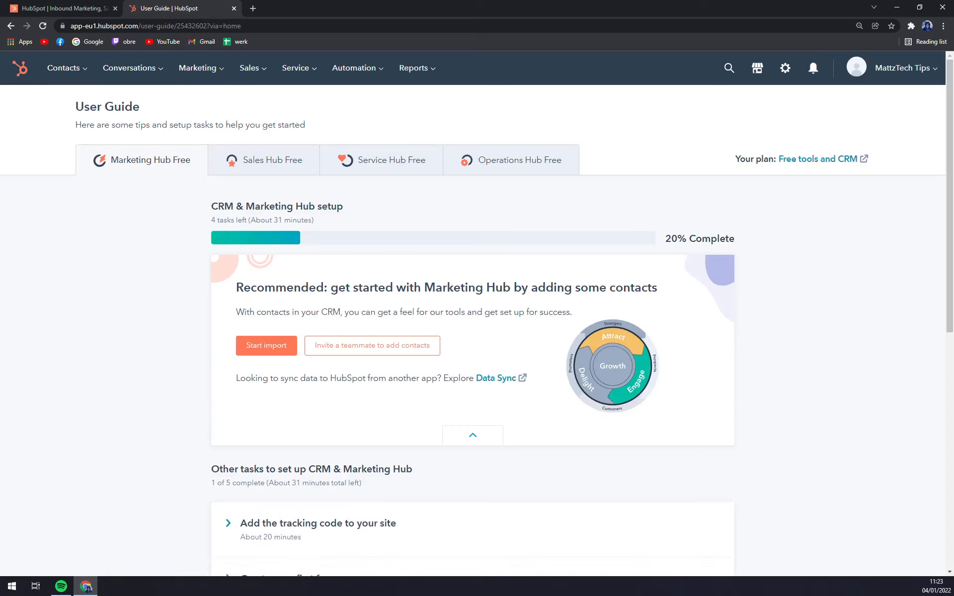